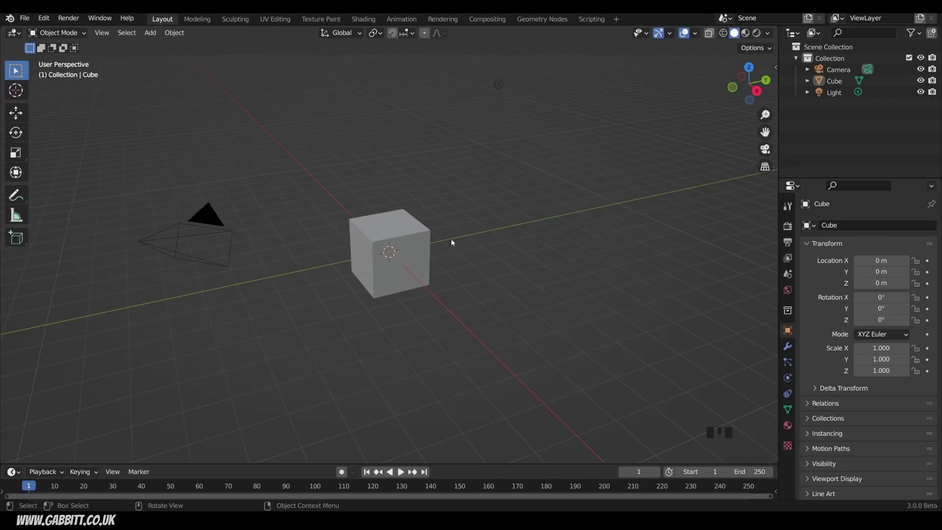
Duplicate the cube twice and place the overlapping copies at about (-1.09, -0.88, 1.29) m and (-0.46, 0.78, 2.40) m
click(427, 245)
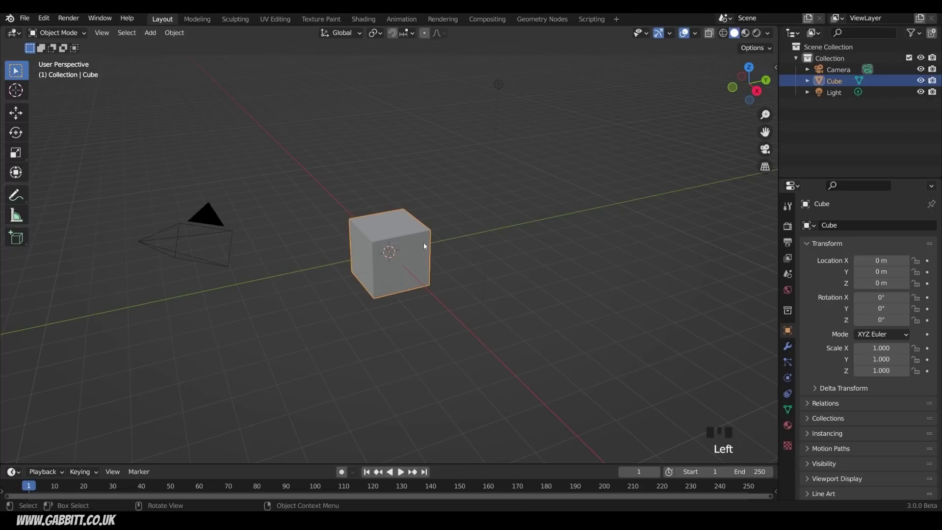
key(shift+d)
click(372, 211)
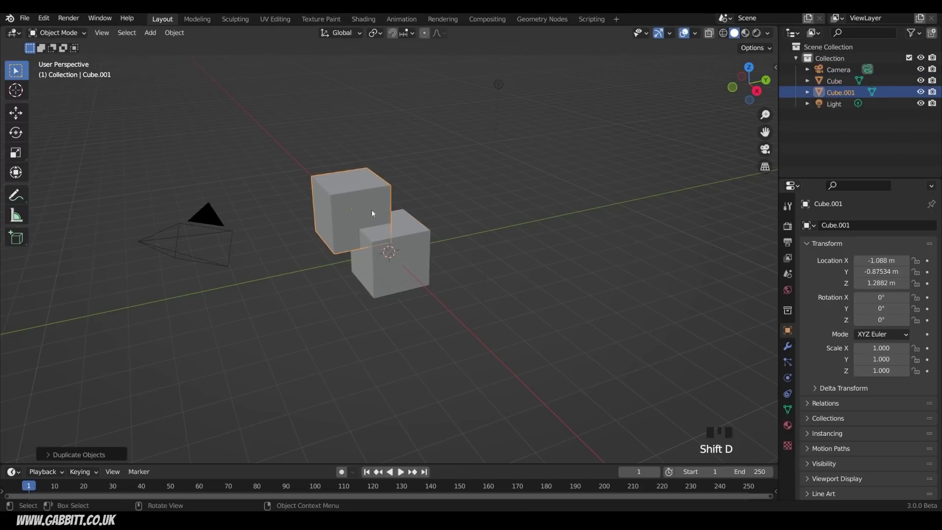
key(shift+d)
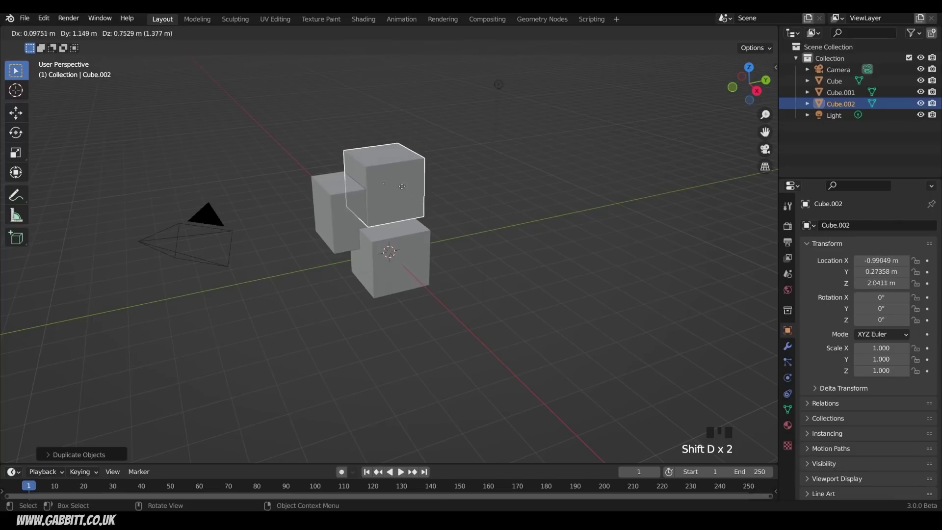
click(407, 186)
middle_drag(407, 186, 414, 208)
key(g)
click(432, 208)
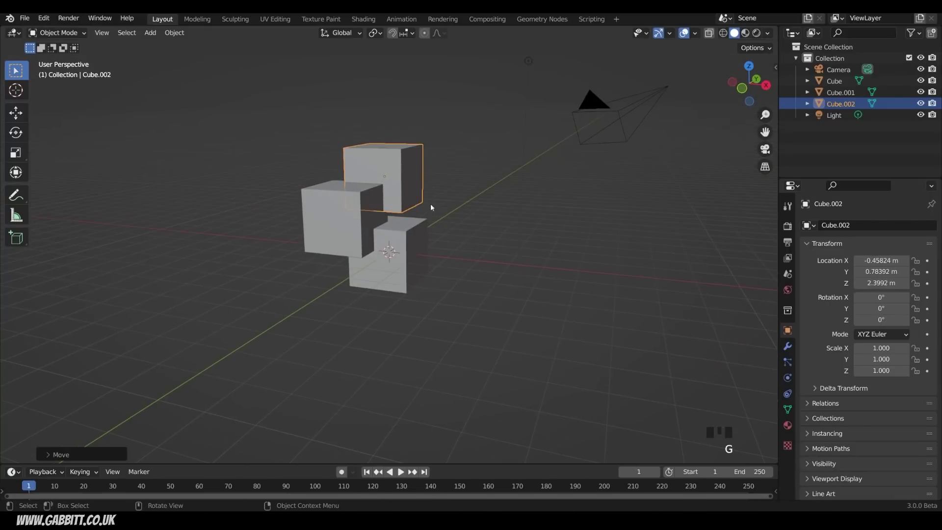
Add a UV sphere and move it on top of the cube stack, at about (-1.73, 0.08, 3.61) m
key(shift+a)
mouse_move(398, 202)
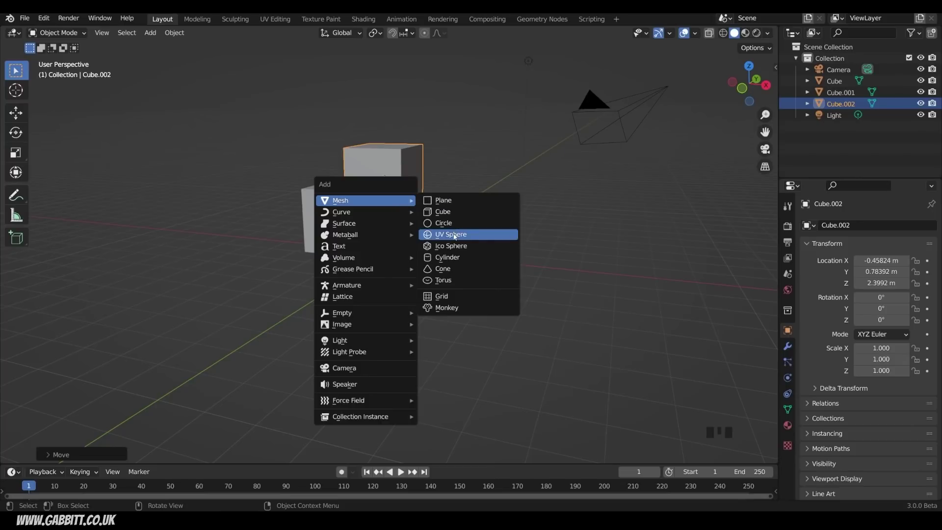
click(451, 235)
key(g)
click(437, 161)
middle_drag(437, 162, 306, 107)
key(g)
click(422, 151)
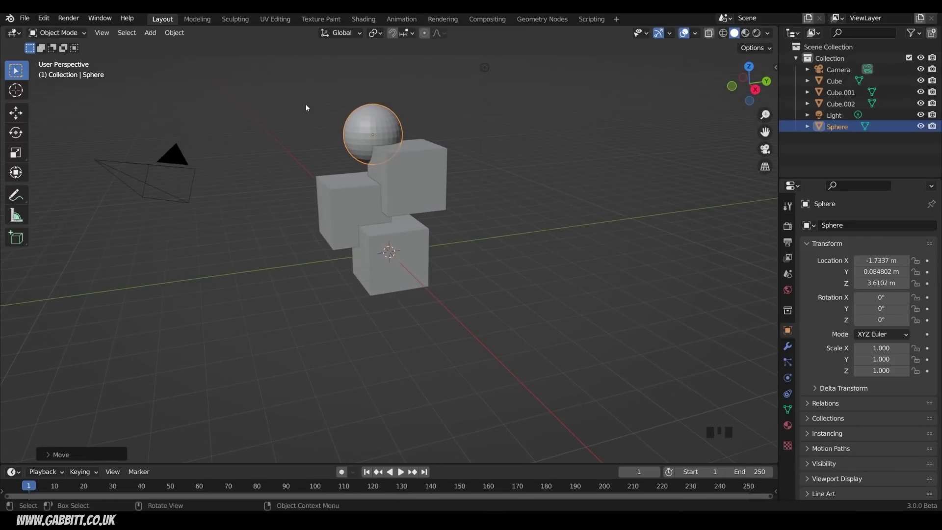
Join the three cubes and the sphere into one object and set its origin to its geometry
drag(299, 94, 426, 339)
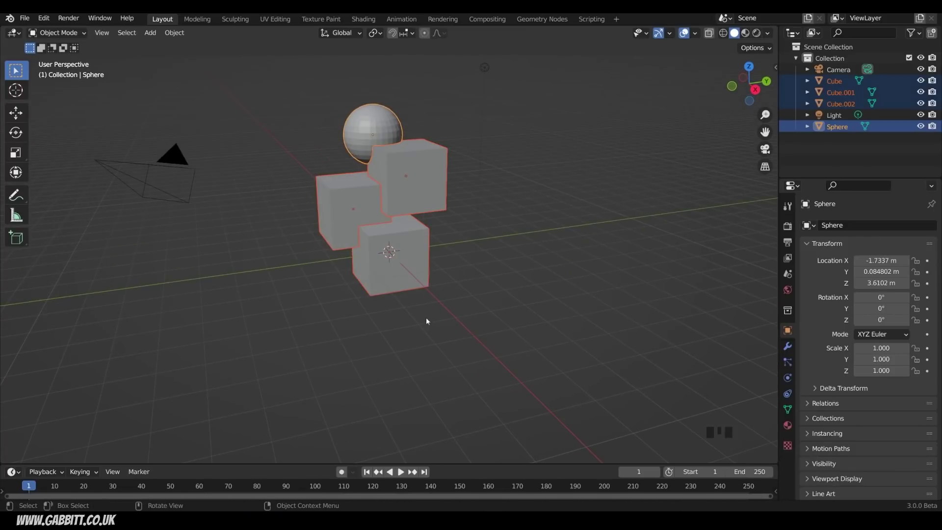
key(ctrl+j)
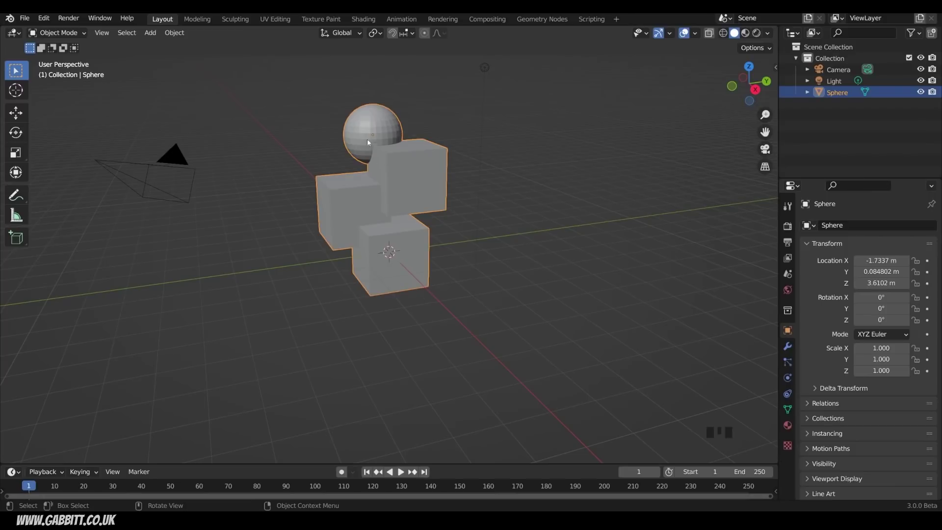
right_click(379, 195)
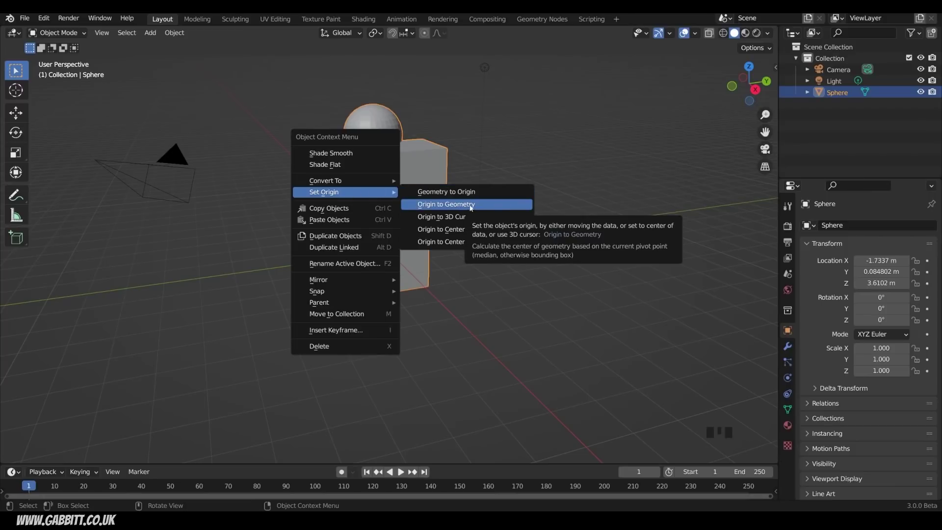
click(470, 206)
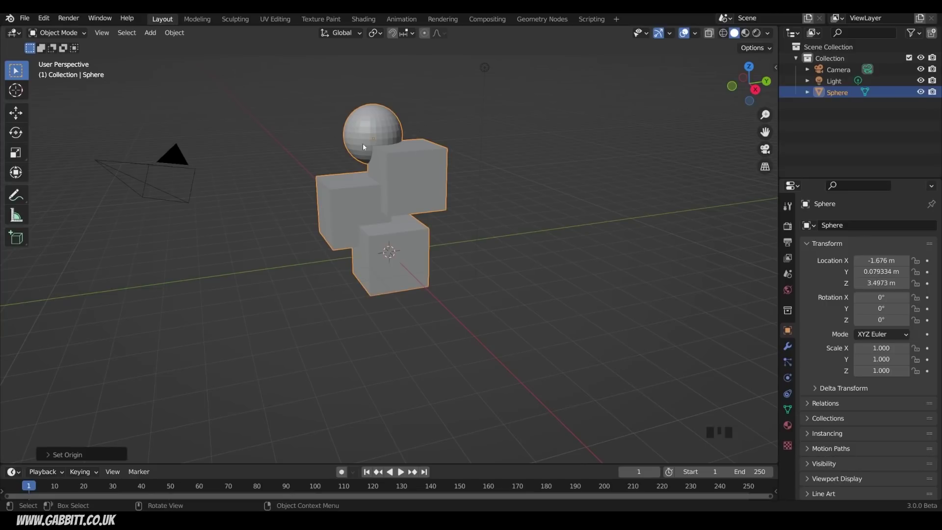
Set the joined object's origin to its center of mass (surface)
right_click(390, 191)
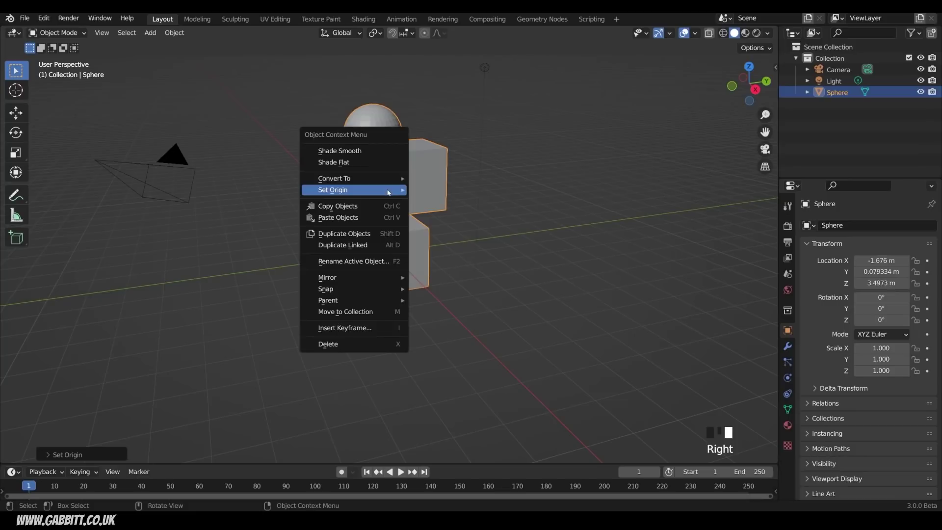
mouse_move(390, 191)
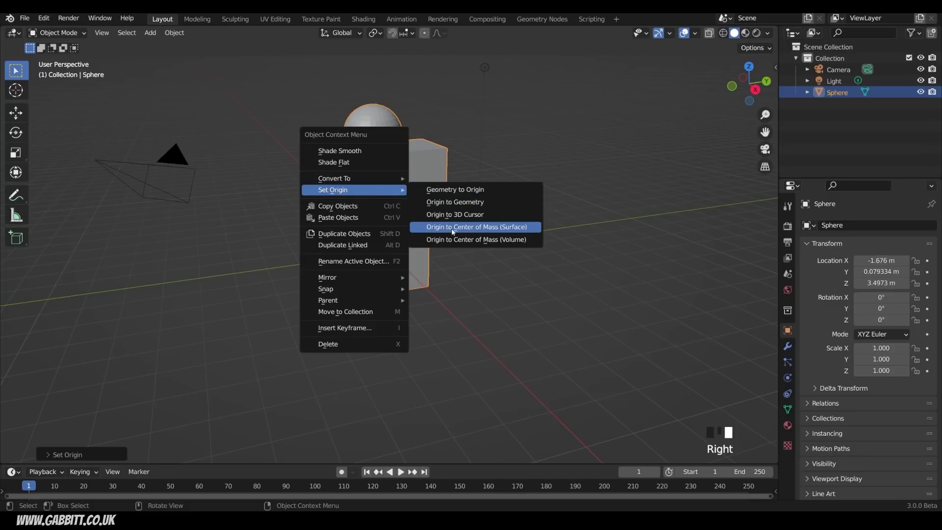
click(487, 226)
middle_drag(387, 235, 387, 154)
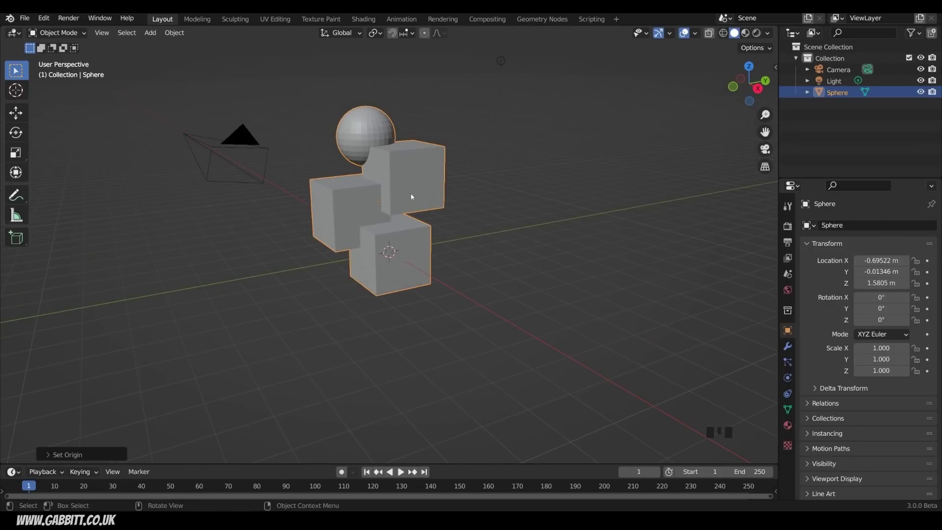
Switch to the Sculpting workspace, frame the whole object and widen the brush list to show tool names
click(236, 19)
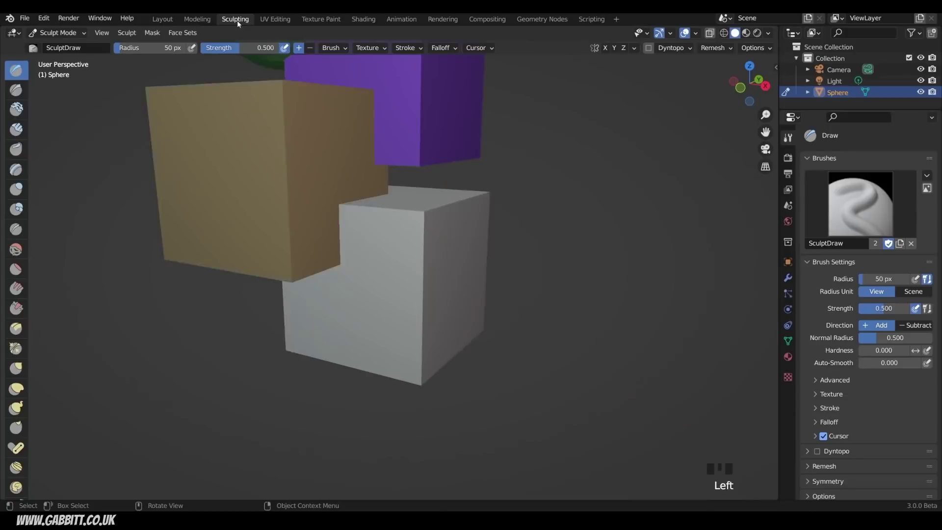
shift+middle_drag(441, 231, 475, 240)
drag(30, 240, 109, 200)
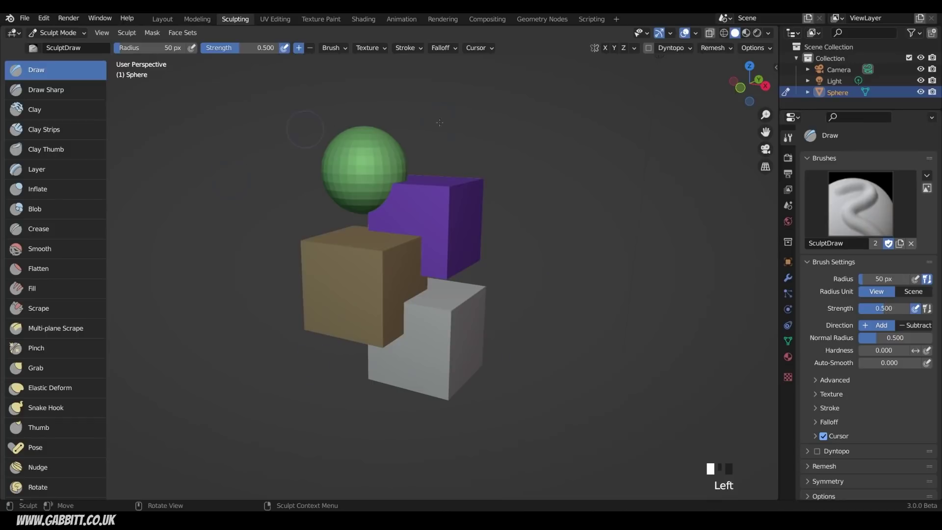
Voxel remesh the joined object with a voxel size of 0.01 m
click(726, 48)
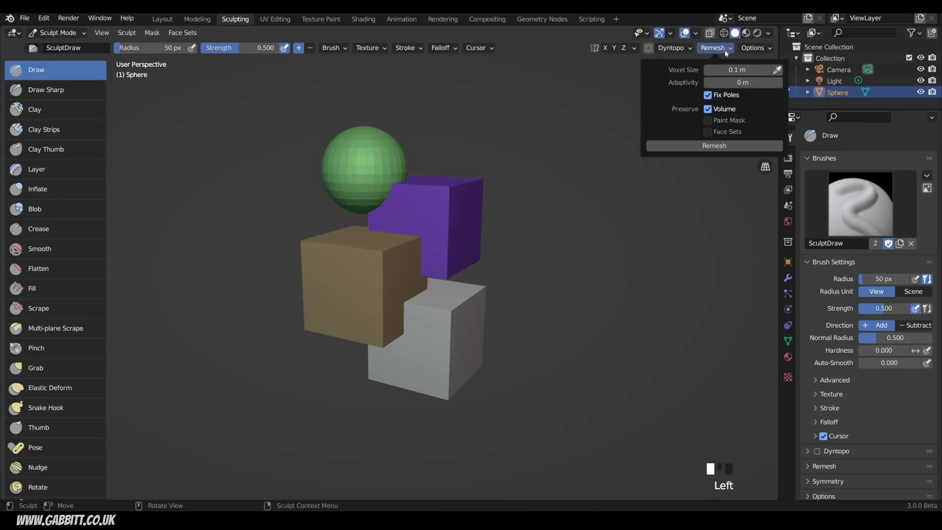
click(736, 70)
click(712, 69)
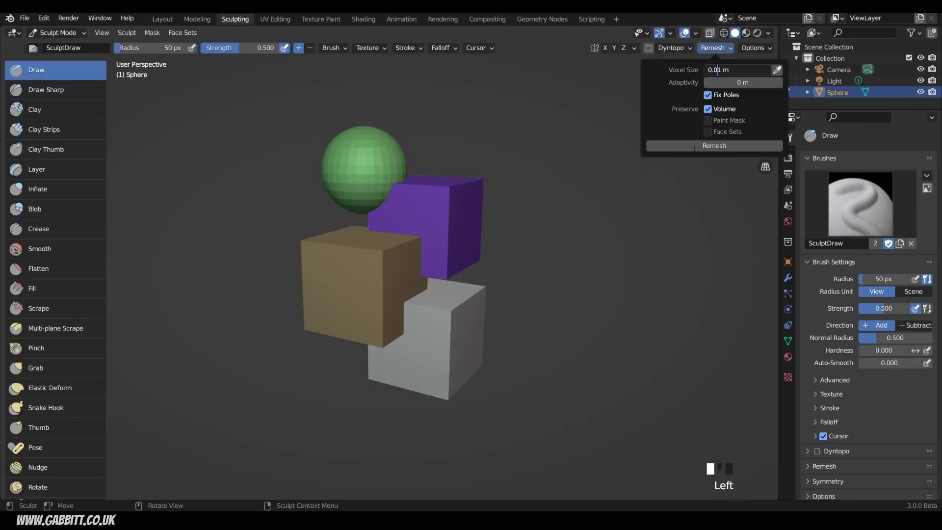
text(0)
key(Return)
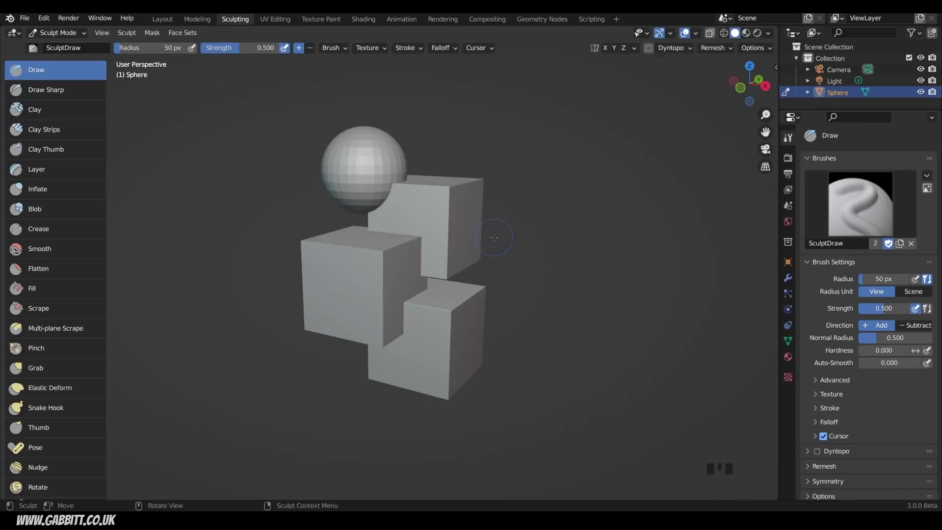
Try smoothing the seam between the sphere and the upper cube with a brush stroke, and undo it
middle_drag(471, 231, 431, 260)
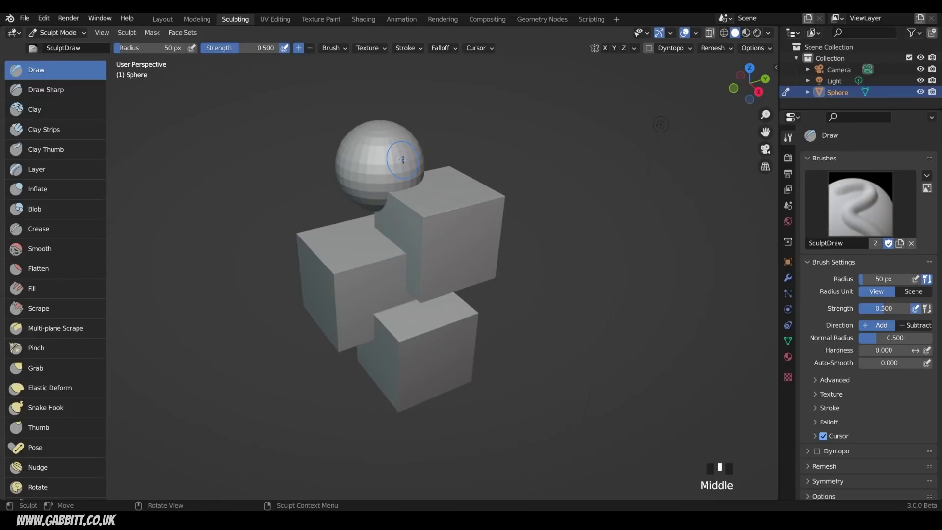
mouse_move(401, 158)
shift+mouse_down()
mouse_move(393, 139)
mouse_move(370, 170)
mouse_move(344, 148)
mouse_move(369, 130)
mouse_move(421, 166)
shift+mouse_up()
key(ctrl+z)
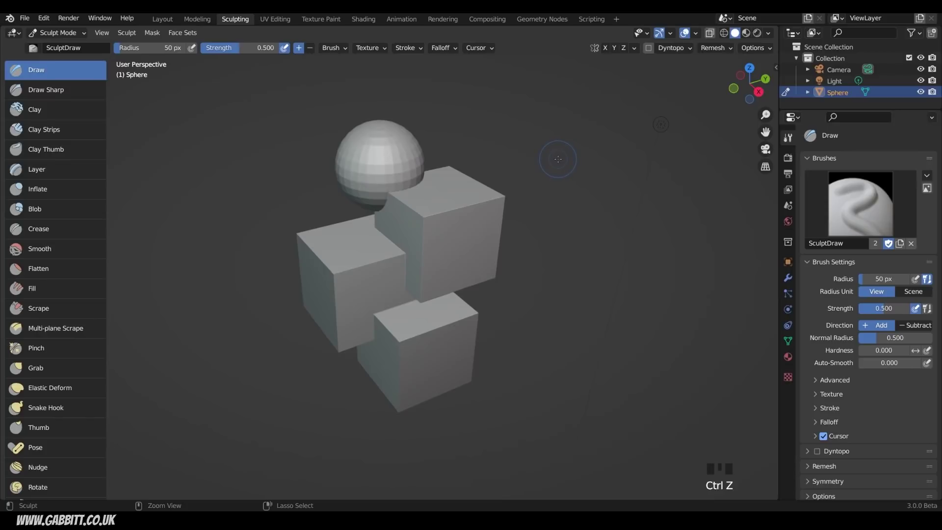
Smooth the whole mesh with the Mesh Filter set to Smooth, undoing once and applying the filter again
scroll(83, 258, down, 5)
scroll(83, 260, down, 12)
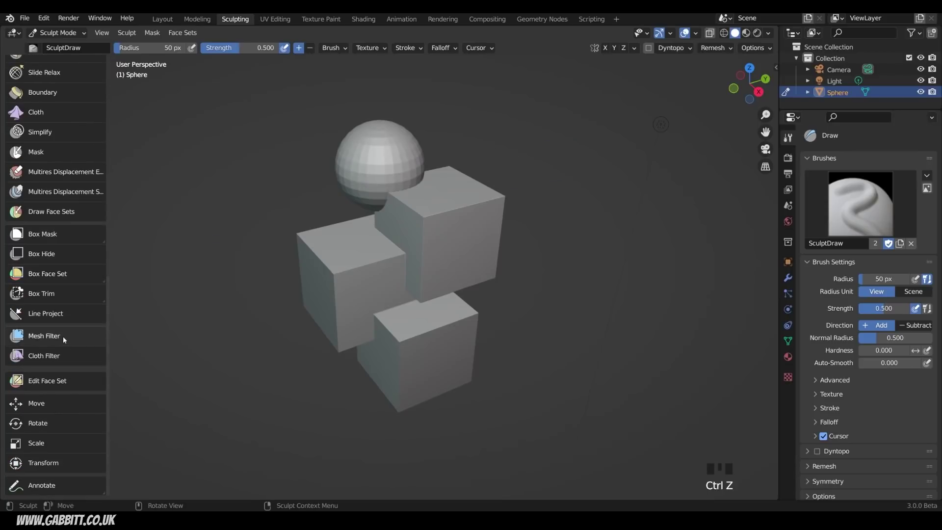
click(63, 336)
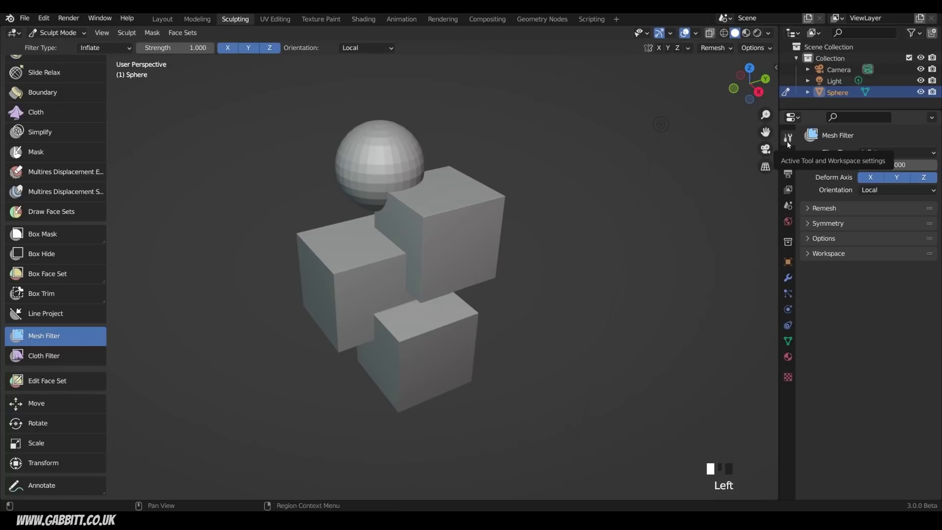
click(107, 48)
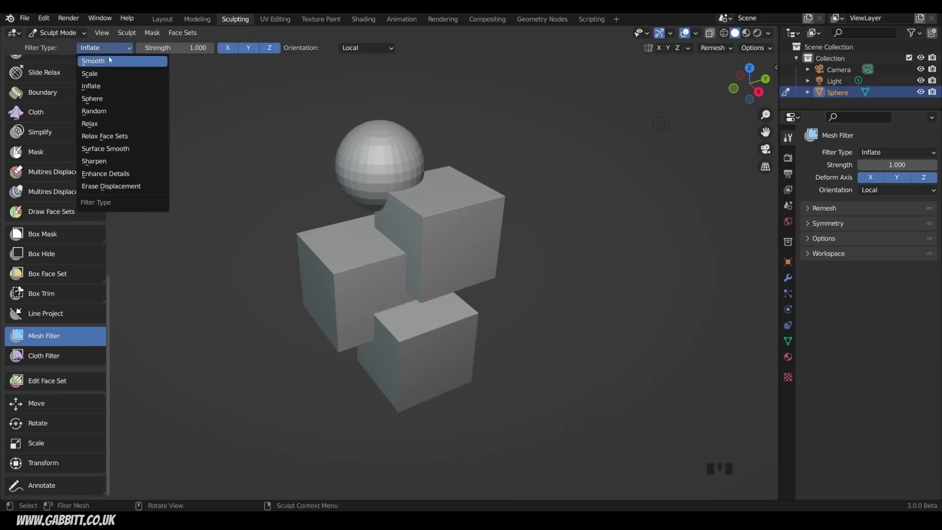
click(109, 62)
drag(207, 239, 719, 242)
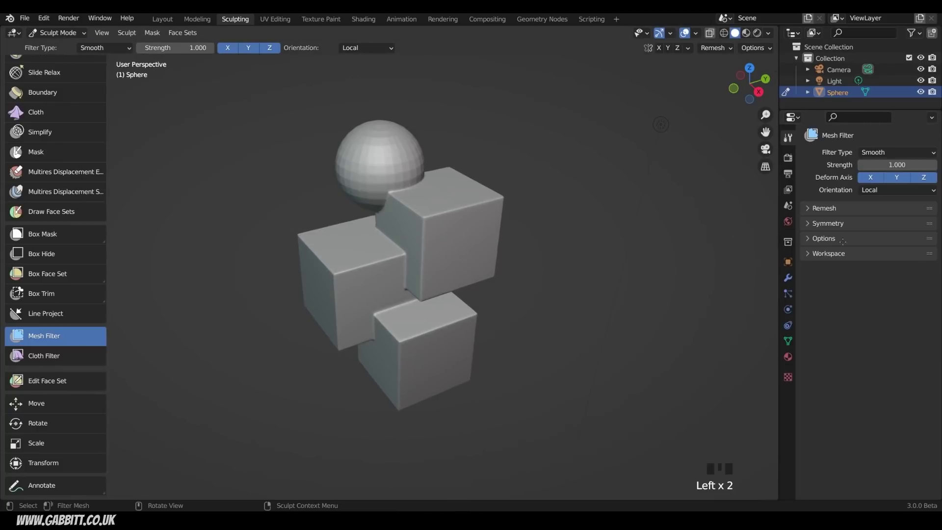
key(ctrl+z)
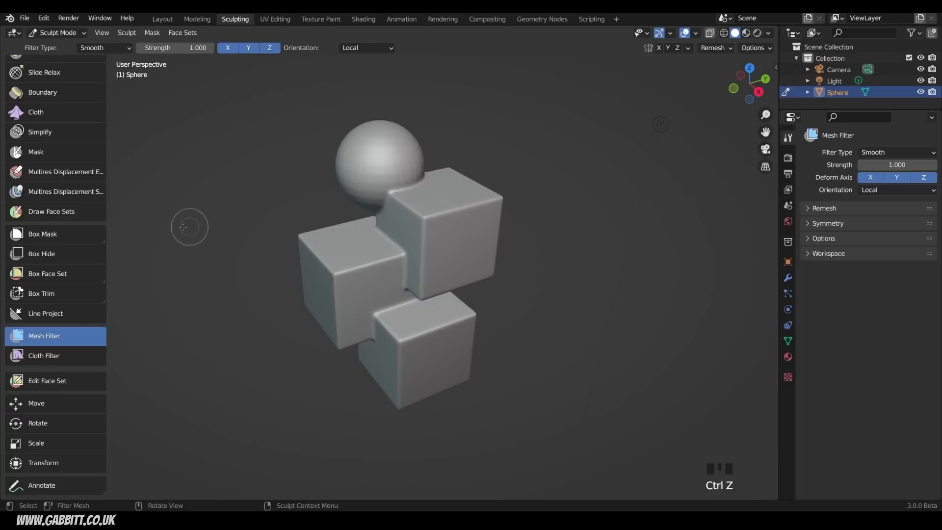
mouse_move(157, 225)
mouse_down()
mouse_move(338, 216)
mouse_move(601, 233)
mouse_up()
Inflate the whole mesh with the Mesh Filter set to Inflate
click(121, 49)
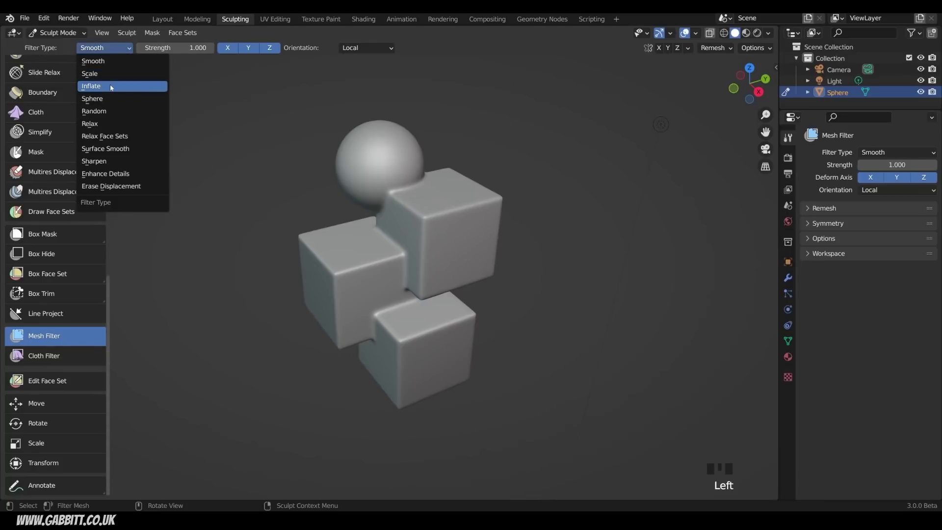
click(93, 86)
drag(407, 240, 504, 245)
mouse_move(504, 245)
middle_down()
mouse_move(466, 240)
mouse_move(496, 245)
middle_up()
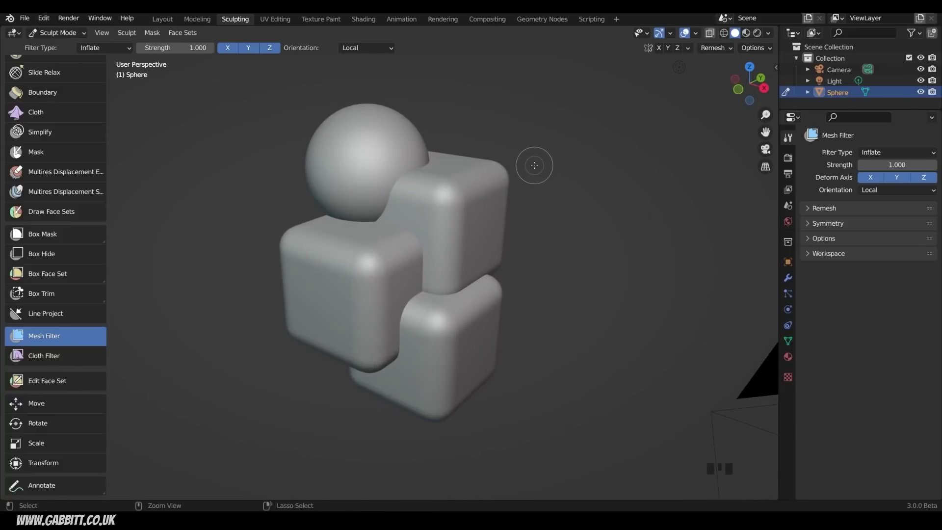
Inspect the creases between the inflated shapes and soften them with the Mesh Filter set to Smooth
middle_drag(534, 166, 525, 168)
scroll(387, 186, up, 3)
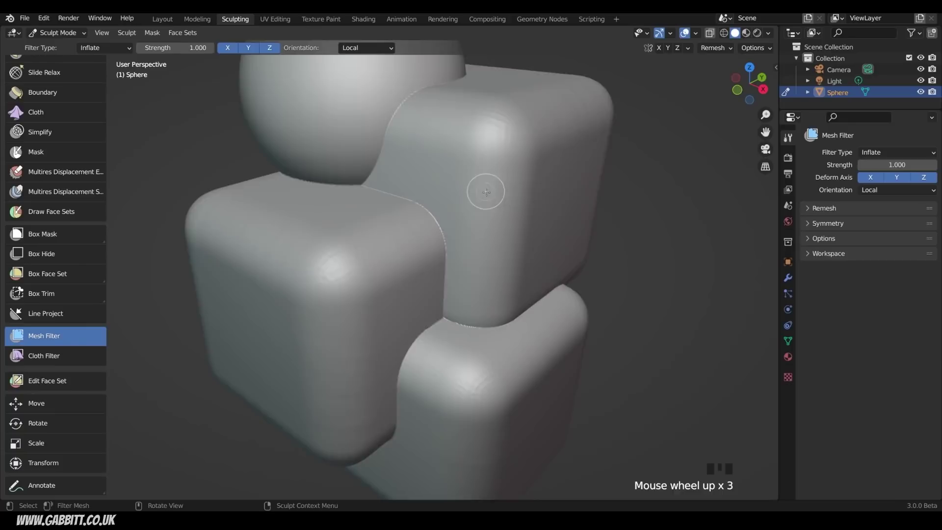
scroll(484, 191, down, 3)
middle_drag(448, 240, 453, 217)
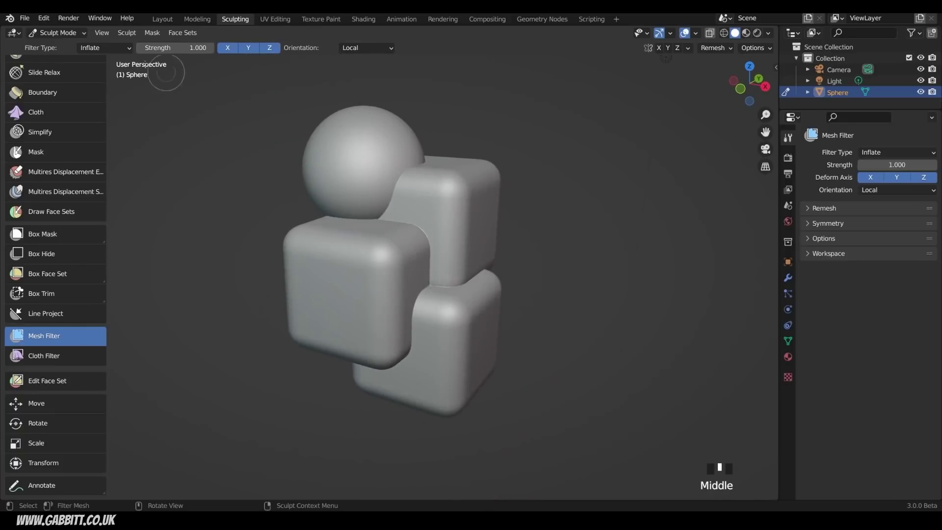
click(92, 48)
click(93, 61)
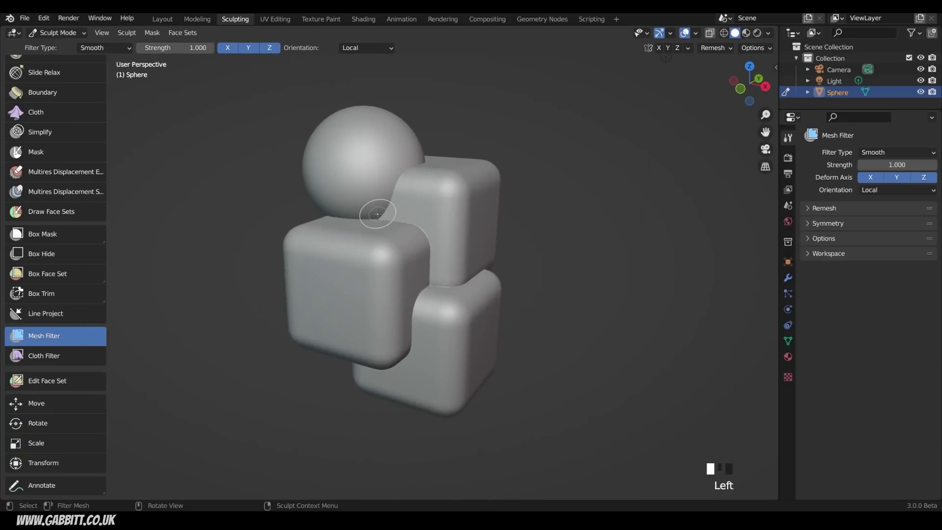
click(393, 212)
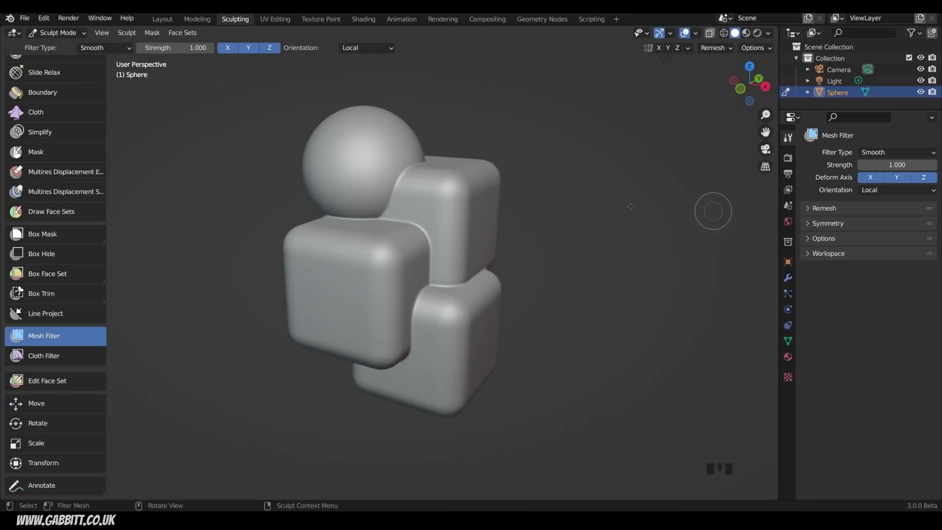
Try the Sphere type of the Mesh Filter on the whole mesh, and undo it
click(117, 49)
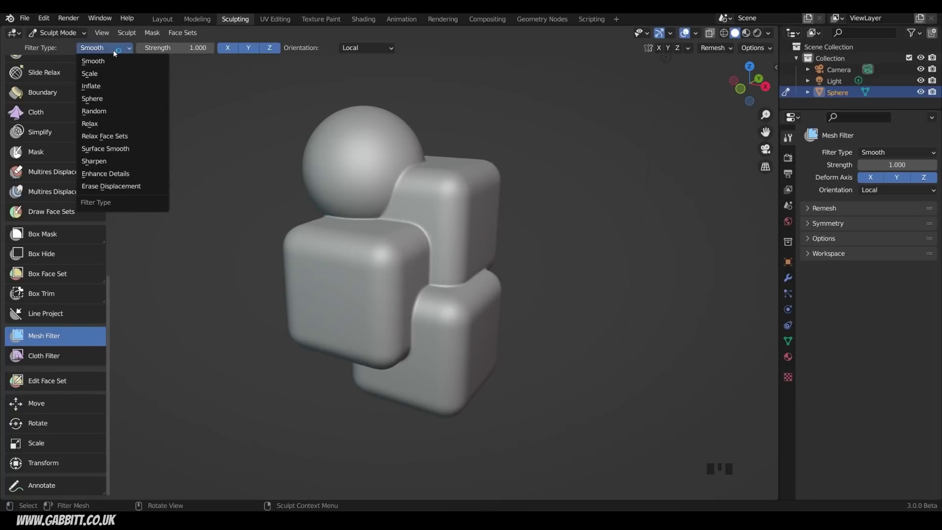
click(93, 99)
drag(346, 205, 610, 231)
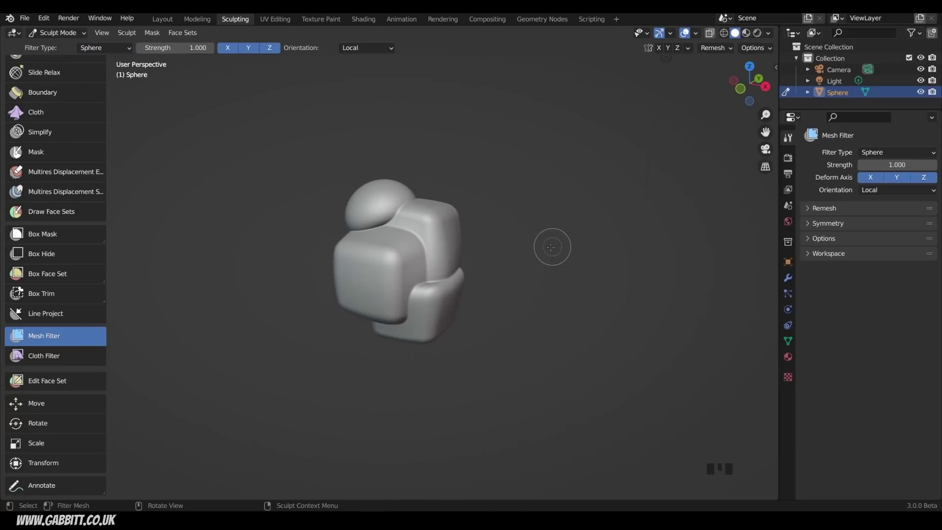
mouse_move(551, 246)
middle_down()
mouse_move(425, 220)
mouse_move(509, 187)
middle_up()
key(ctrl+z)
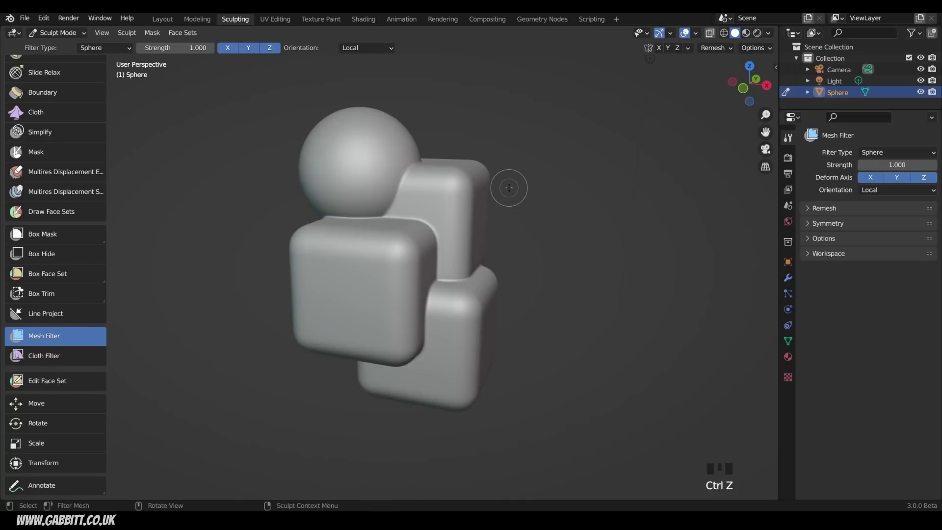
Try the Scale type of the Mesh Filter on the whole mesh
click(117, 48)
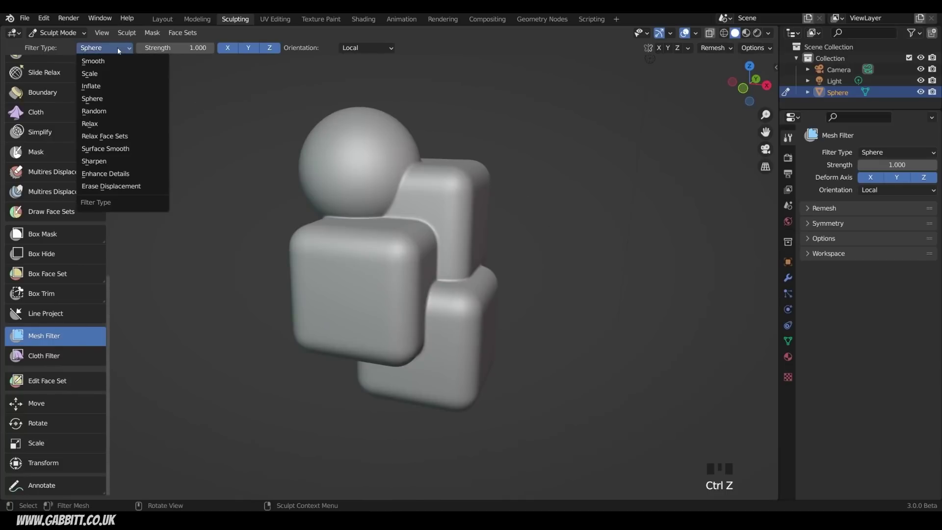
click(111, 75)
mouse_move(393, 234)
mouse_down()
mouse_move(413, 236)
mouse_move(388, 235)
mouse_move(410, 240)
mouse_move(358, 257)
mouse_move(404, 244)
mouse_move(390, 244)
mouse_up()
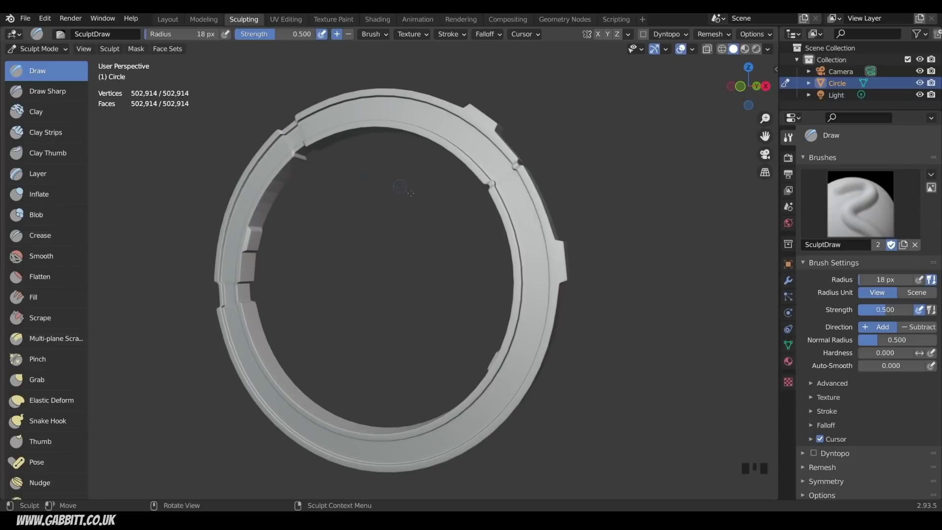
Paint curled ornaments with the Mask brush on the right part of the ring's front face, working in the front view
scroll(515, 241, up, 3)
shift+middle_drag(631, 241, 577, 243)
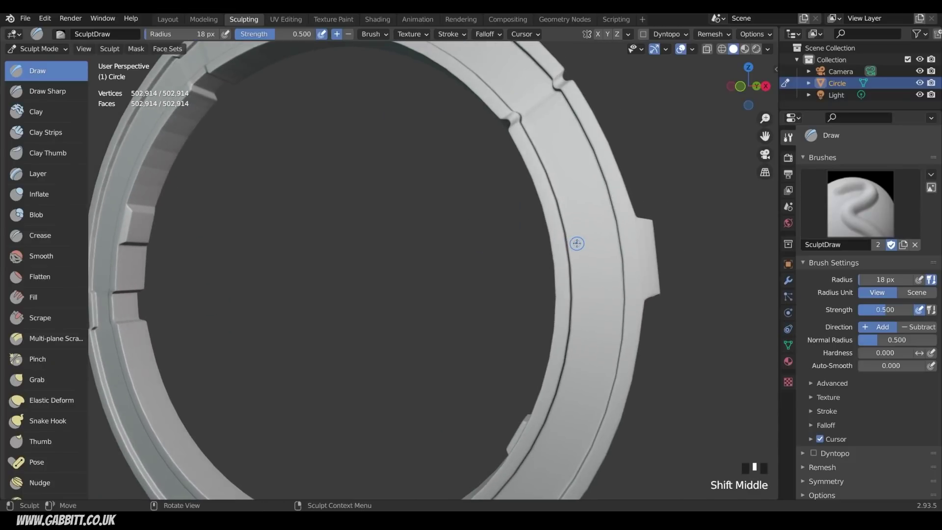
key(m)
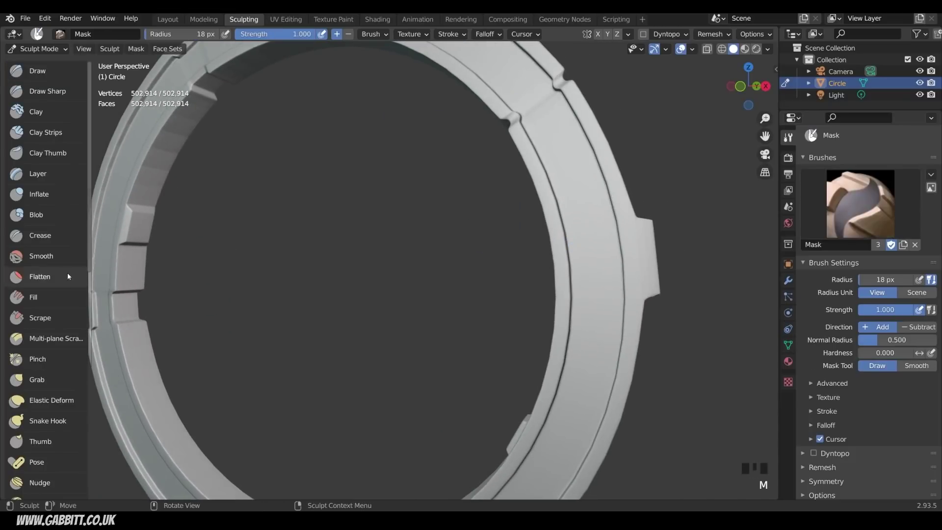
scroll(67, 274, down, 18)
scroll(67, 278, down, 2)
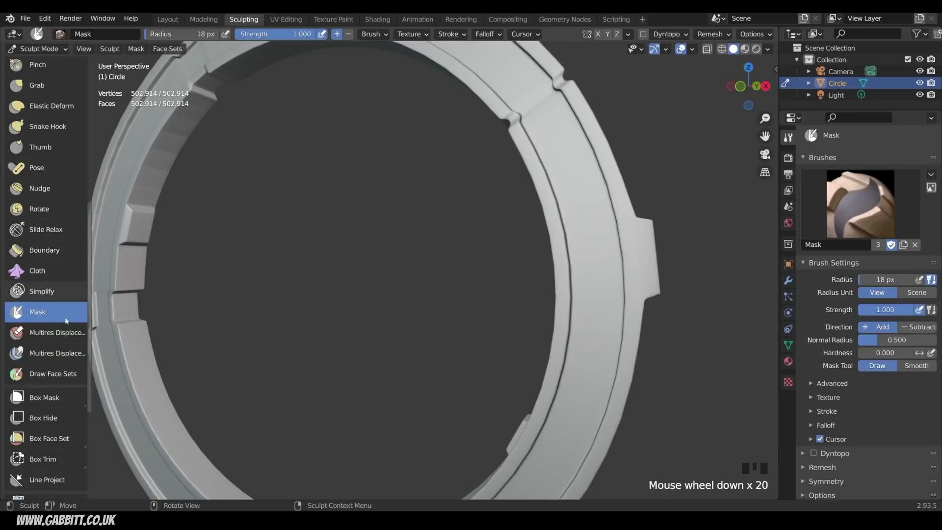
scroll(57, 461, down, 3)
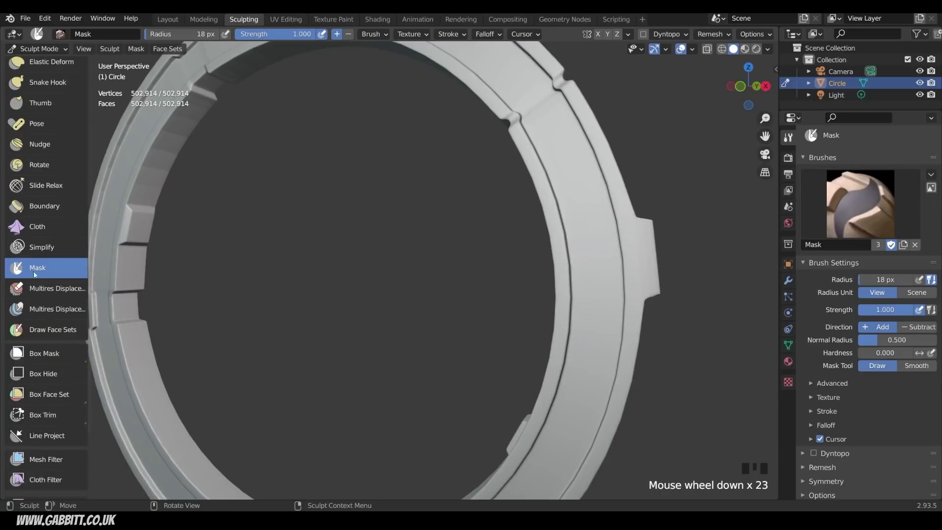
ctrl+middle_drag(607, 265, 567, 278)
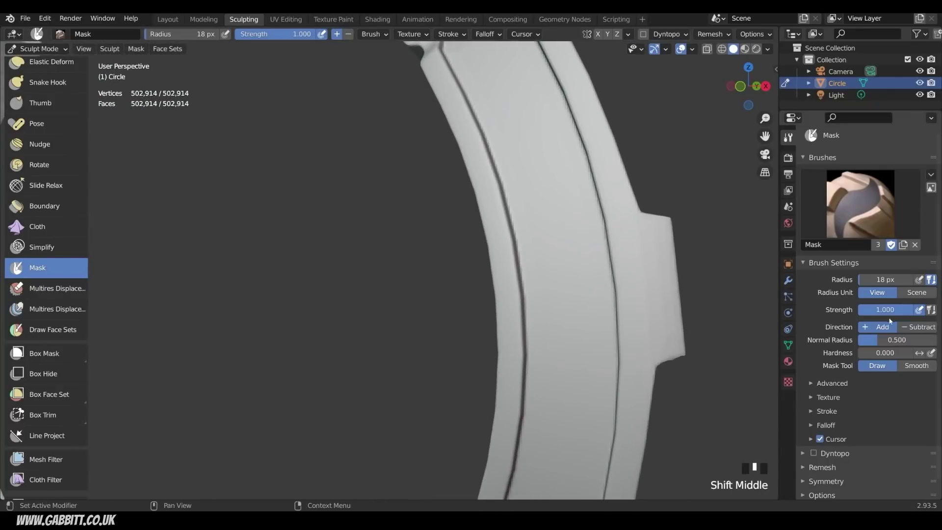
drag(578, 228, 539, 400)
key(KP_1)
drag(544, 185, 638, 309)
shift+middle_drag(638, 343, 653, 203)
drag(574, 240, 642, 368)
scroll(492, 261, down, 8)
scroll(492, 261, up, 6)
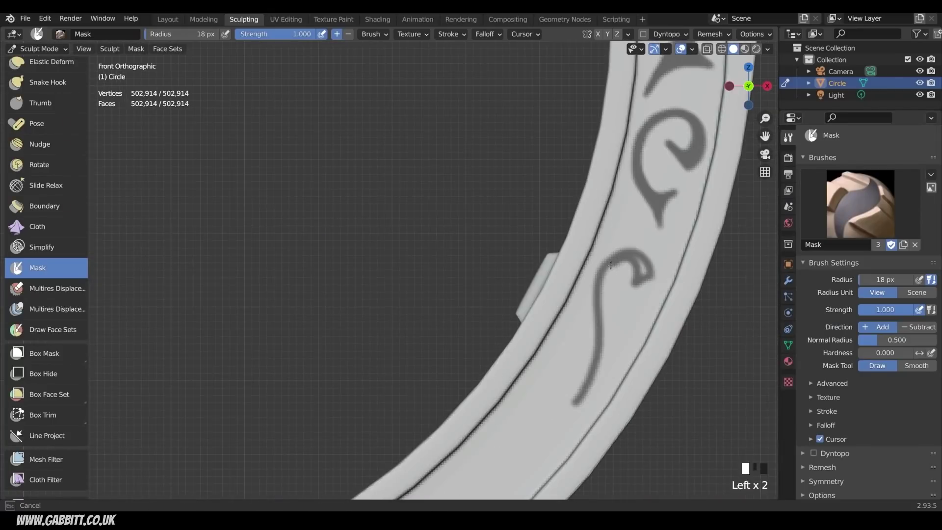
Mask an S-shaped curl, a crossed ornament and further swirls down the lower right part of the ring's front face
drag(614, 265, 569, 407)
shift+middle_drag(570, 407, 633, 241)
drag(584, 314, 496, 402)
drag(459, 393, 514, 369)
scroll(514, 370, down, 2)
shift+middle_drag(514, 370, 687, 265)
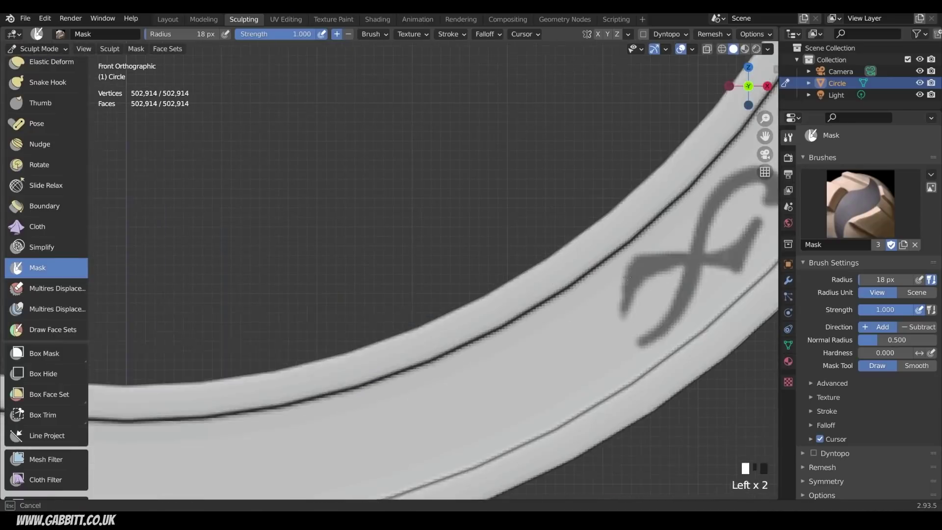
drag(496, 373, 525, 294)
drag(530, 364, 588, 274)
Finish masking ornaments along the bottom and from the upper right to the top of the ring, and invert the mask
scroll(589, 275, down, 2)
shift+middle_drag(589, 275, 682, 245)
mouse_move(531, 288)
shift+middle_down()
mouse_move(624, 319)
mouse_move(652, 269)
mouse_move(520, 389)
shift+middle_up()
shift+middle_drag(595, 400, 584, 268)
mouse_move(584, 267)
mouse_down()
mouse_move(592, 298)
mouse_move(539, 240)
mouse_up()
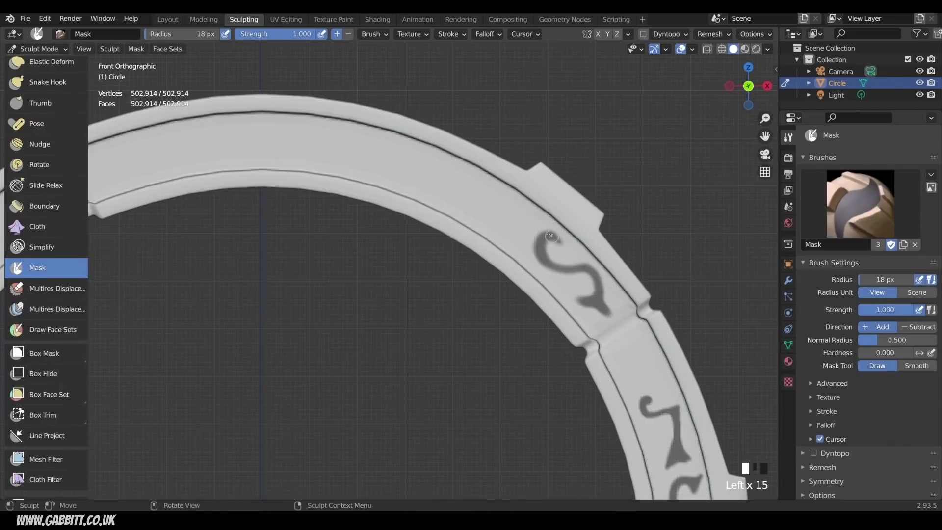
mouse_move(540, 241)
ctrl+middle_down()
mouse_move(564, 319)
mouse_move(491, 245)
mouse_move(540, 148)
ctrl+middle_up()
drag(657, 197, 671, 208)
mouse_move(671, 208)
ctrl+middle_down()
mouse_move(550, 296)
mouse_move(452, 257)
ctrl+middle_up()
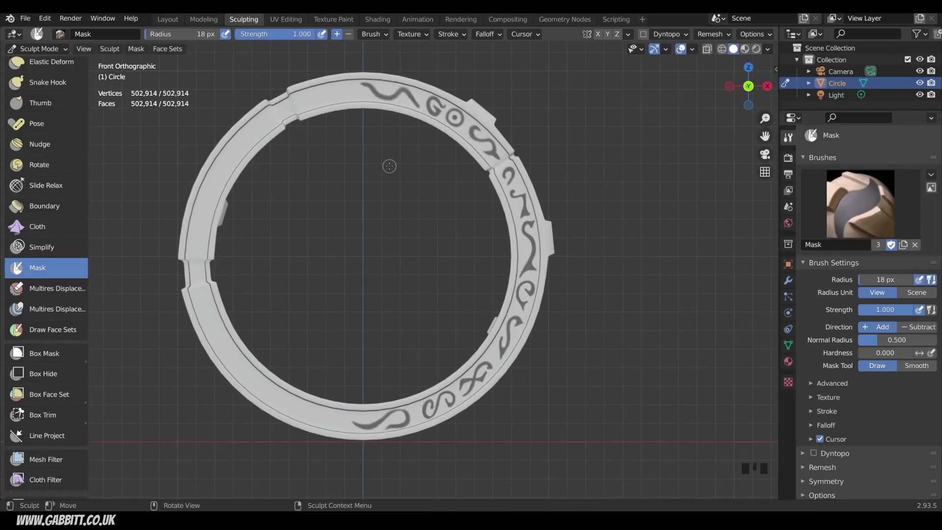
key(ctrl+i)
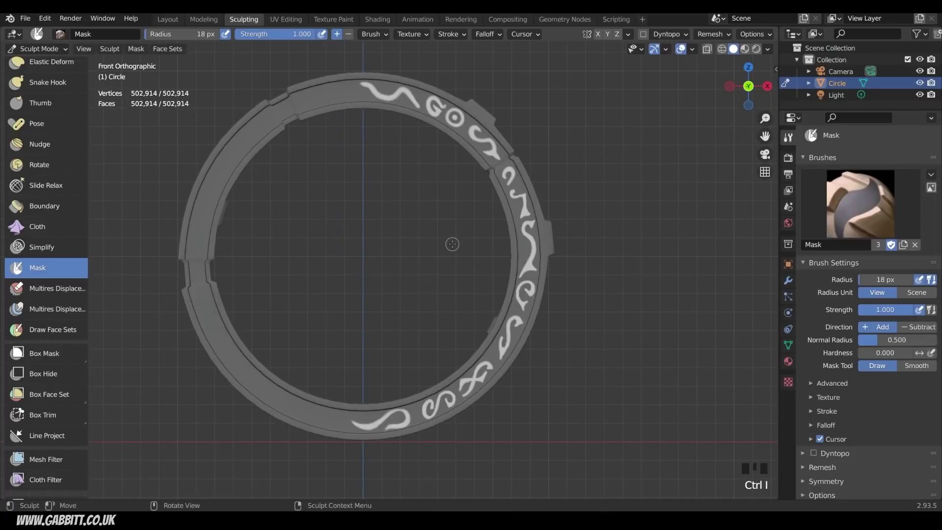
Try the Inflate type of the Mesh Filter on the unmasked ornaments, and undo the last inflation
scroll(70, 352, down, 1)
scroll(61, 410, down, 1)
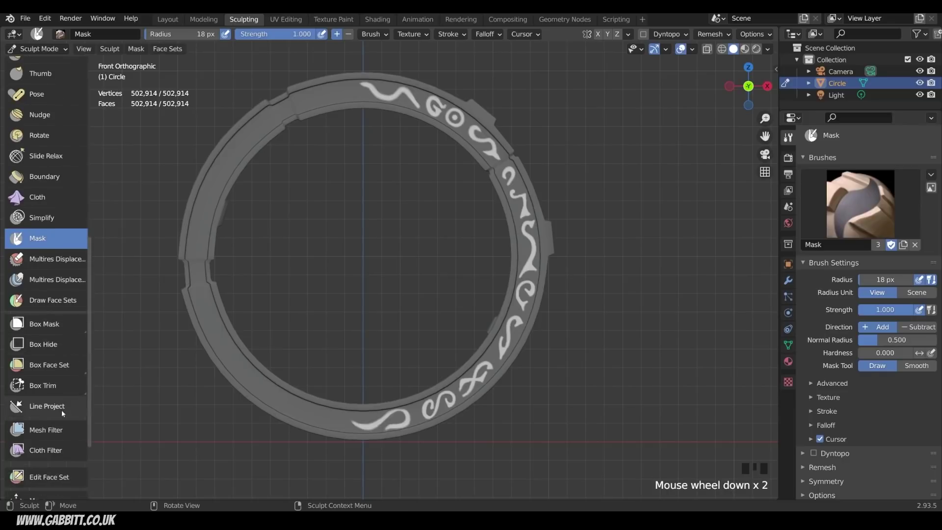
click(61, 423)
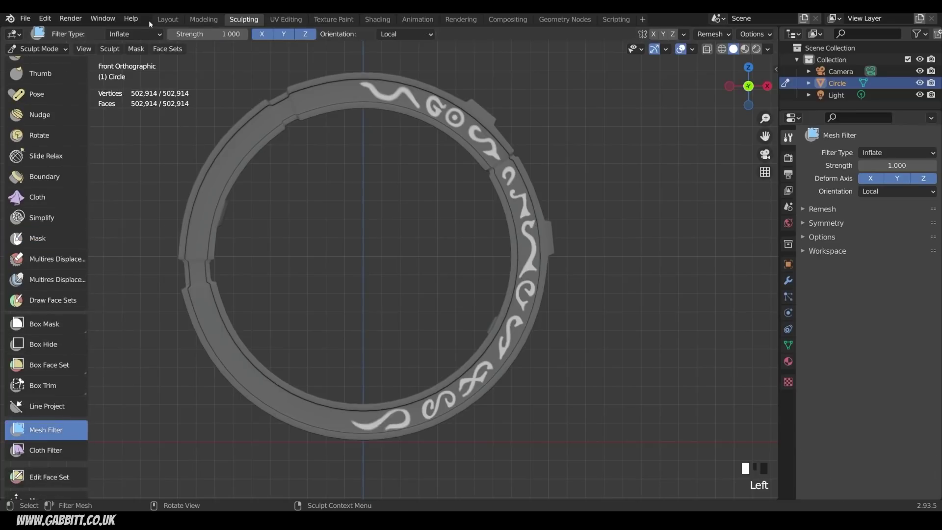
middle_drag(604, 303, 537, 314)
scroll(536, 314, up, 2)
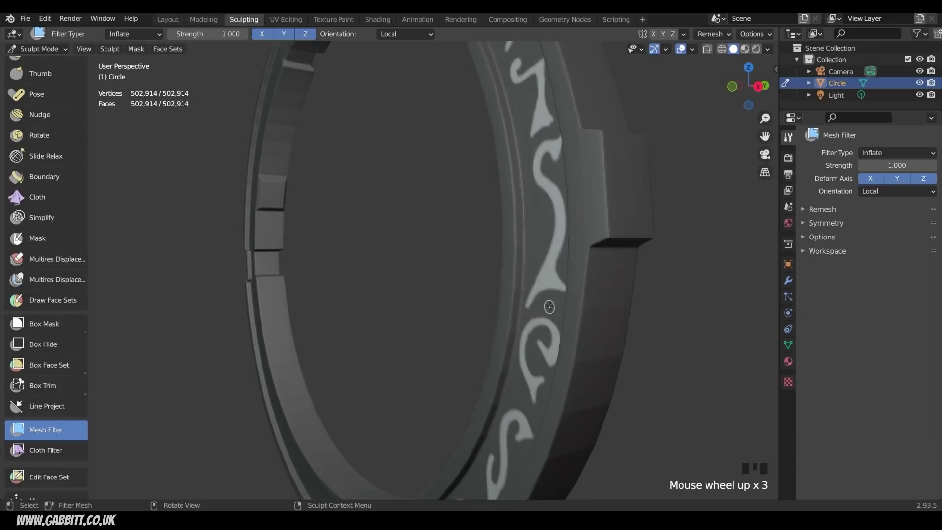
drag(539, 281, 540, 281)
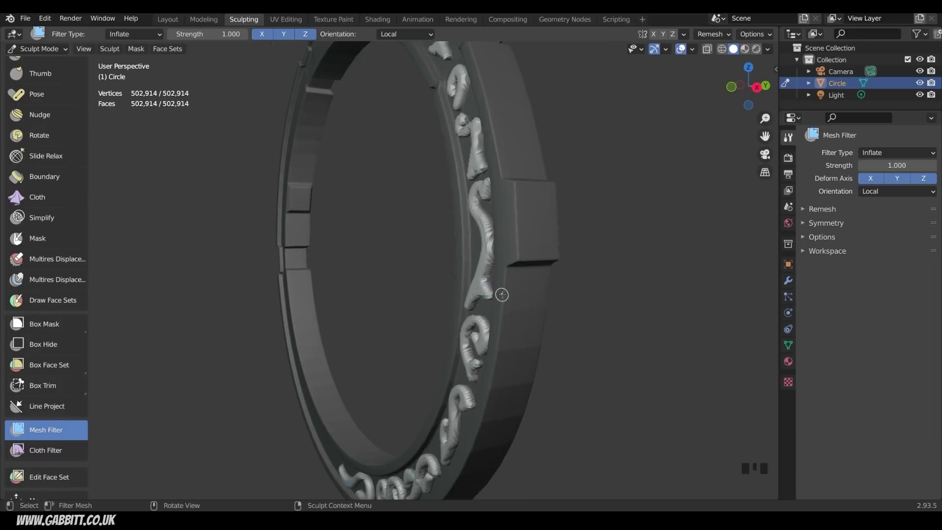
drag(498, 294, 503, 295)
key(ctrl+z)
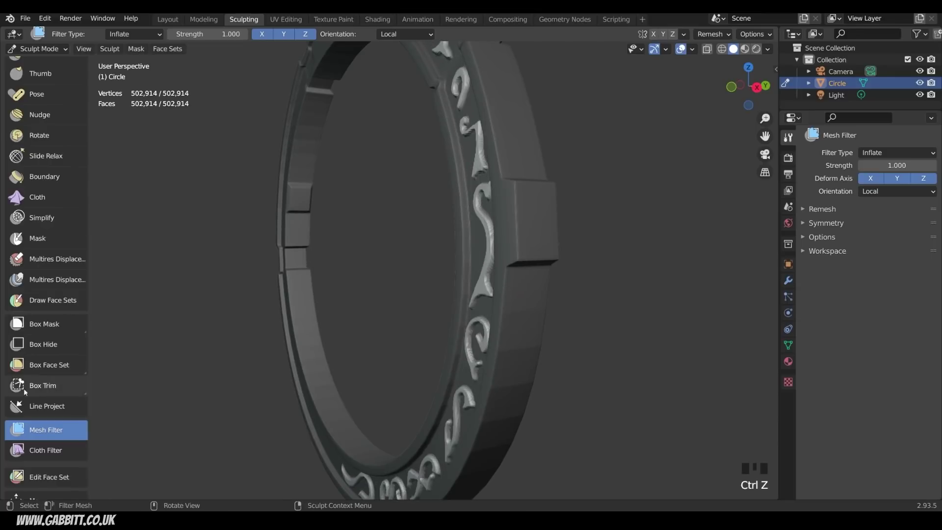
Undo the remaining inflation and shift the unmasked ornaments along the Y axis with the Move tool
scroll(57, 415, down, 4)
scroll(57, 414, down, 4)
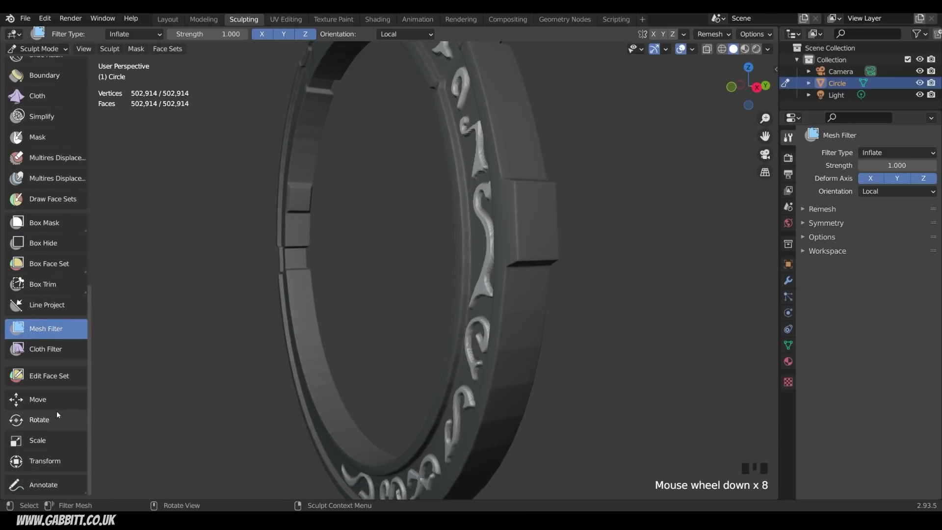
click(39, 399)
key(ctrl+z)
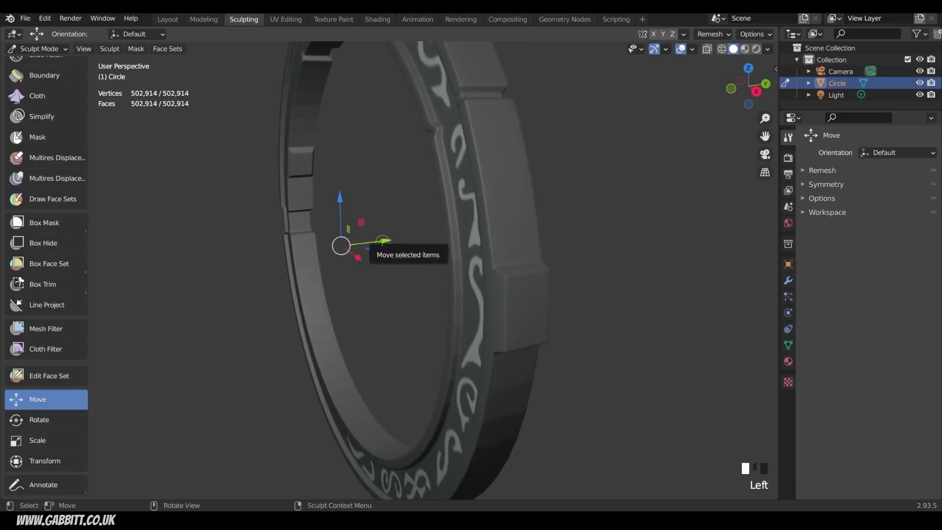
drag(343, 244, 380, 244)
middle_drag(380, 244, 516, 255)
scroll(583, 259, down, 2)
mouse_move(582, 258)
middle_down()
mouse_move(543, 258)
mouse_move(572, 253)
middle_up()
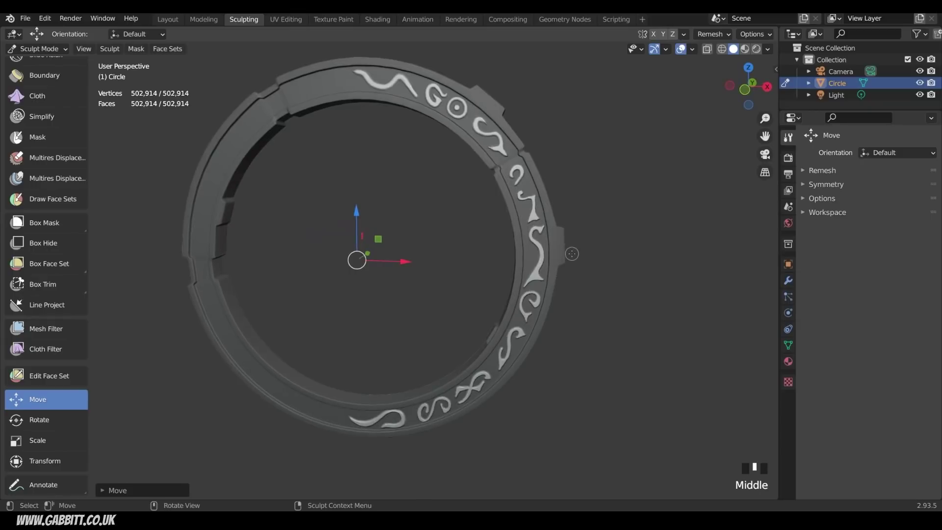
Remesh the ring with the 0.003 m voxel size, leaving the paint mask unpreserved
click(710, 34)
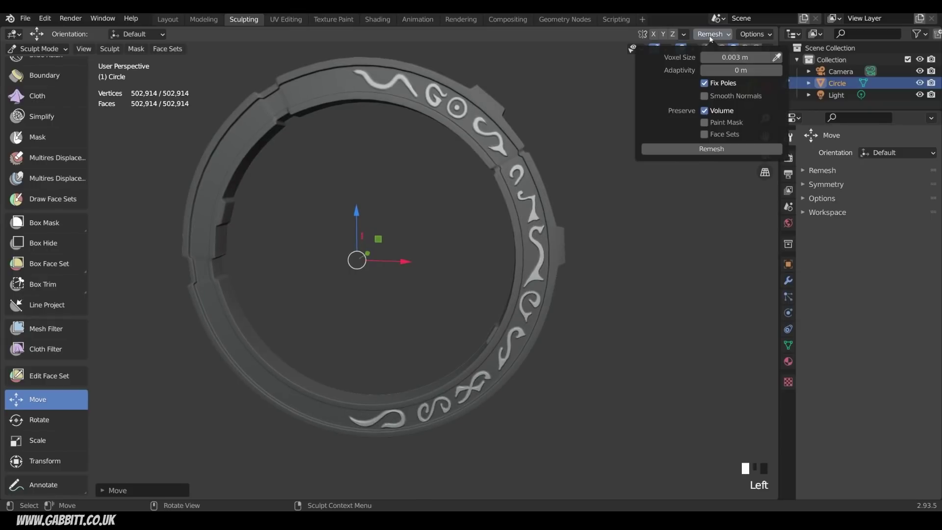
click(712, 149)
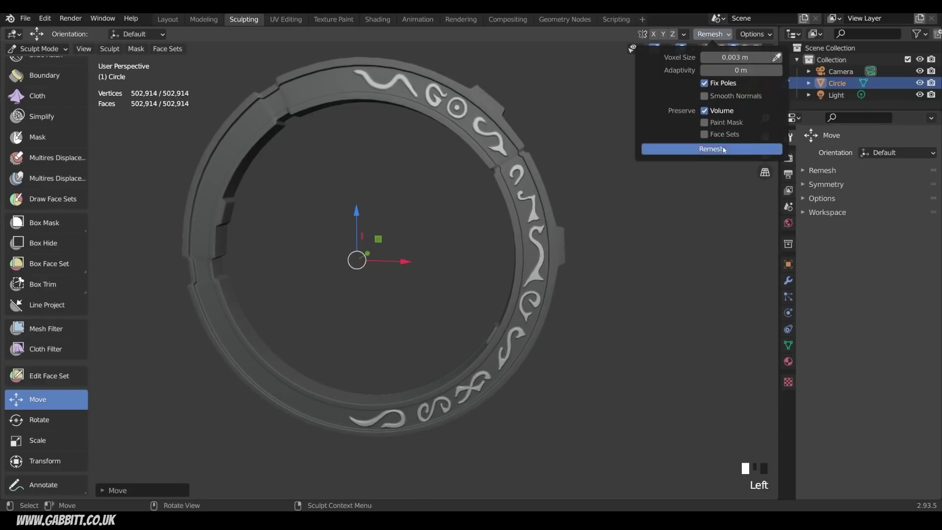
middle_drag(579, 235, 538, 243)
scroll(538, 242, up, 4)
Switch to the Mesh Filter and set its type to Smooth
click(45, 328)
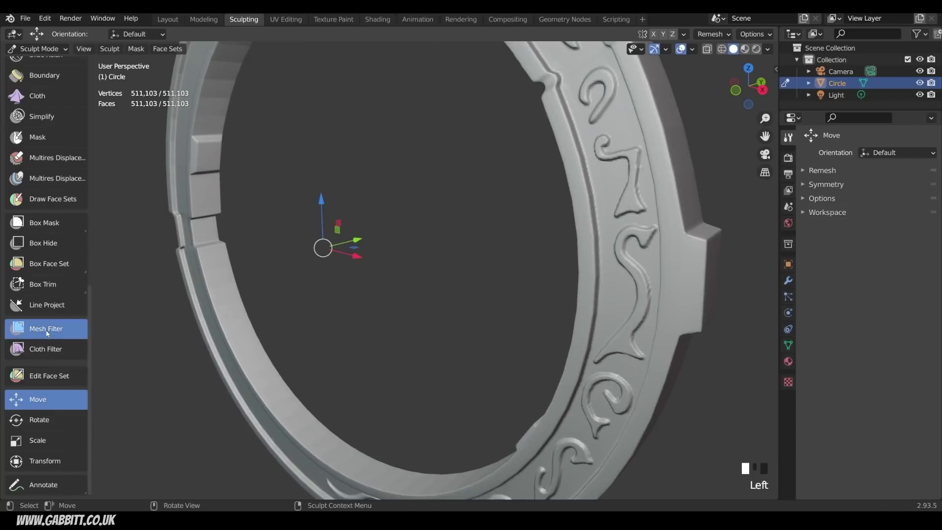
click(134, 35)
click(123, 48)
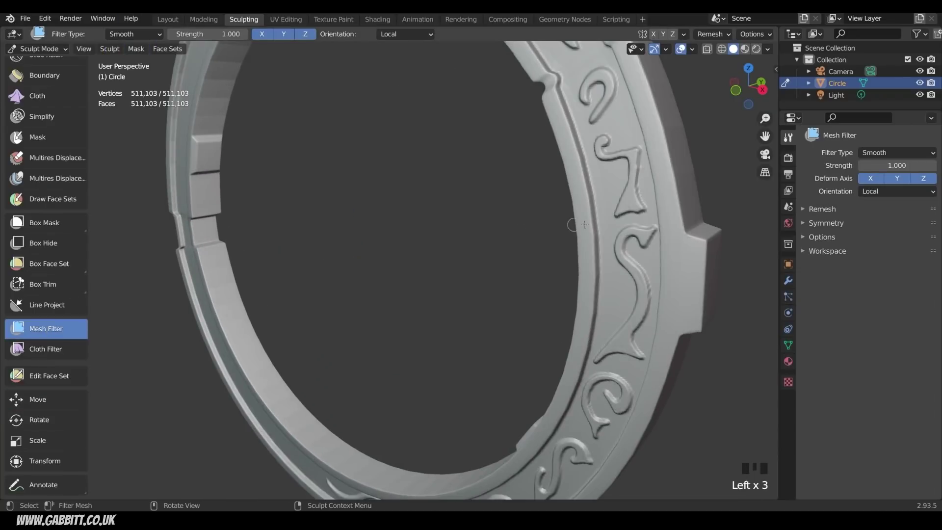
Enable X mirror symmetry and symmetrize the ring in the +X to -X direction
scroll(517, 246, down, 4)
middle_drag(517, 246, 499, 239)
click(653, 34)
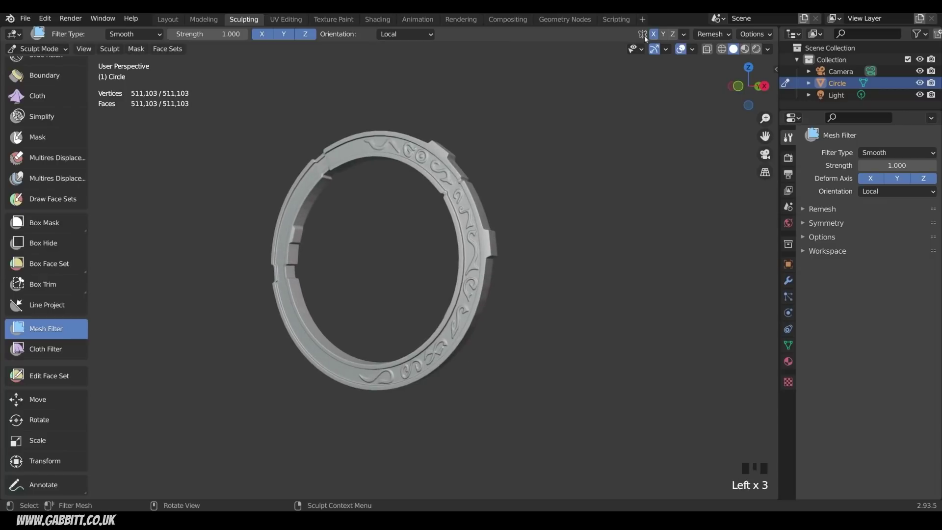
click(683, 34)
click(696, 199)
click(687, 223)
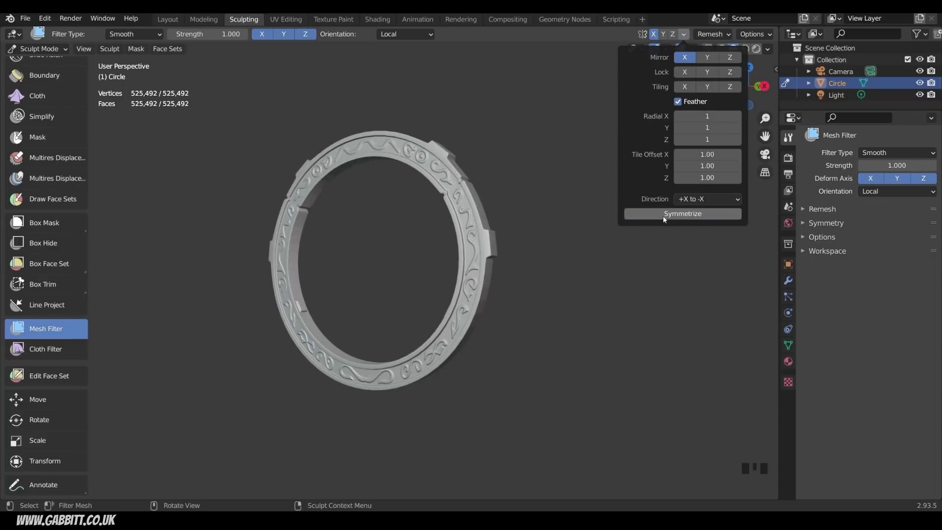
click(664, 215)
middle_drag(543, 245, 561, 249)
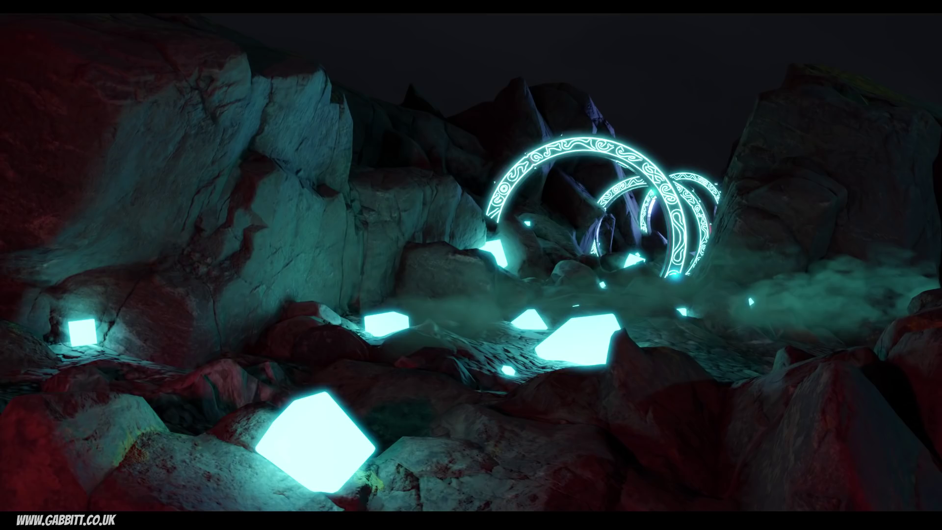